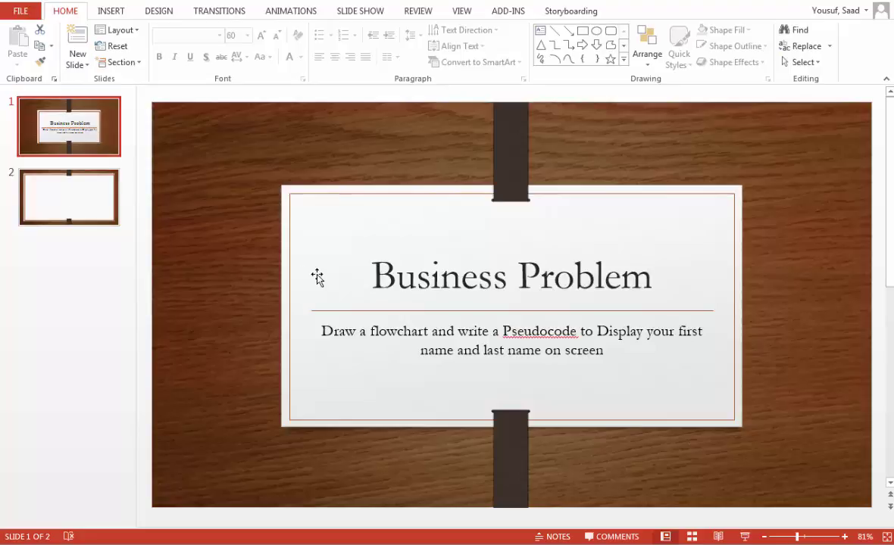
Step: Switch to the blank slide 2 from the slide thumbnail pane
left_click(104, 213)
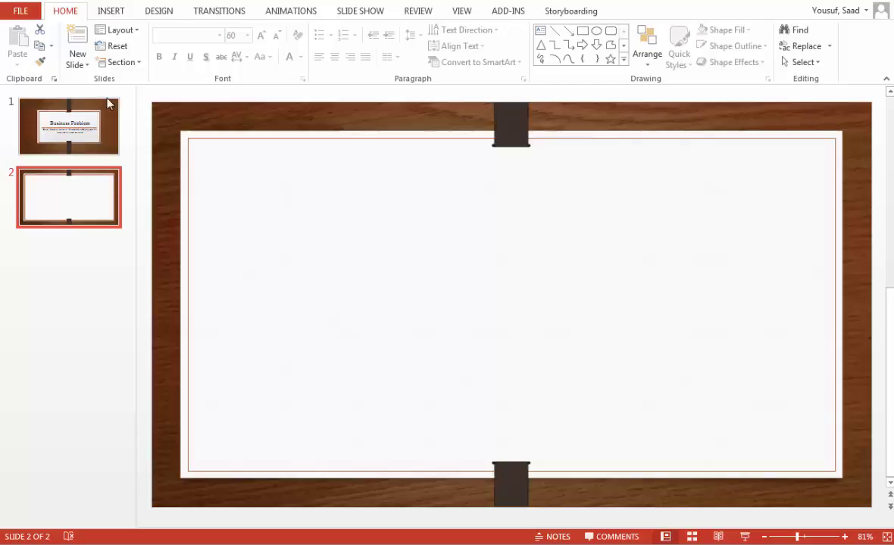
Step: Draw a Flowchart: Alternate Process box at the slide's top-left and label it START
left_click(119, 15)
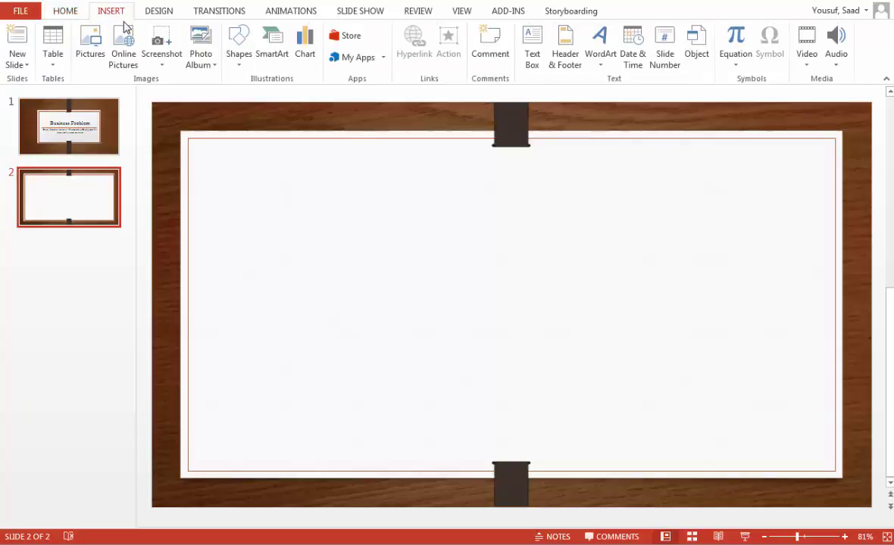
left_click(237, 65)
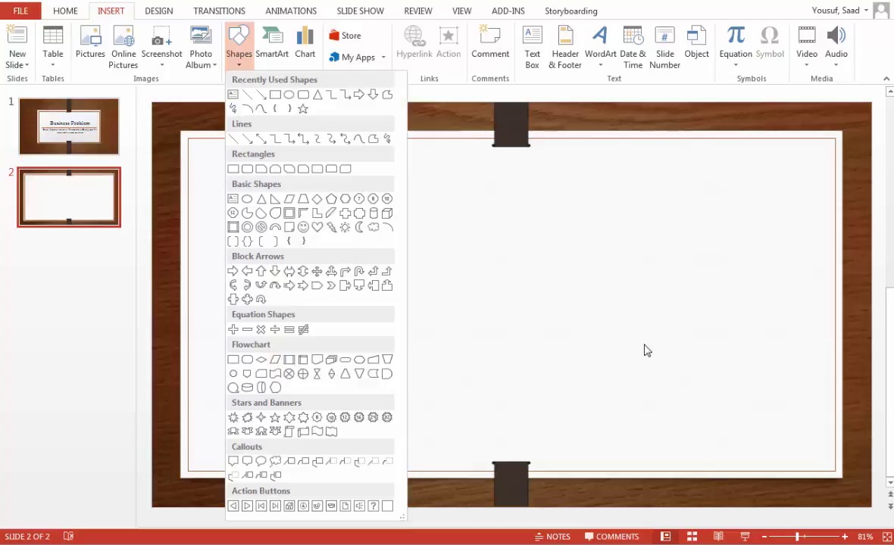
left_click(645, 350)
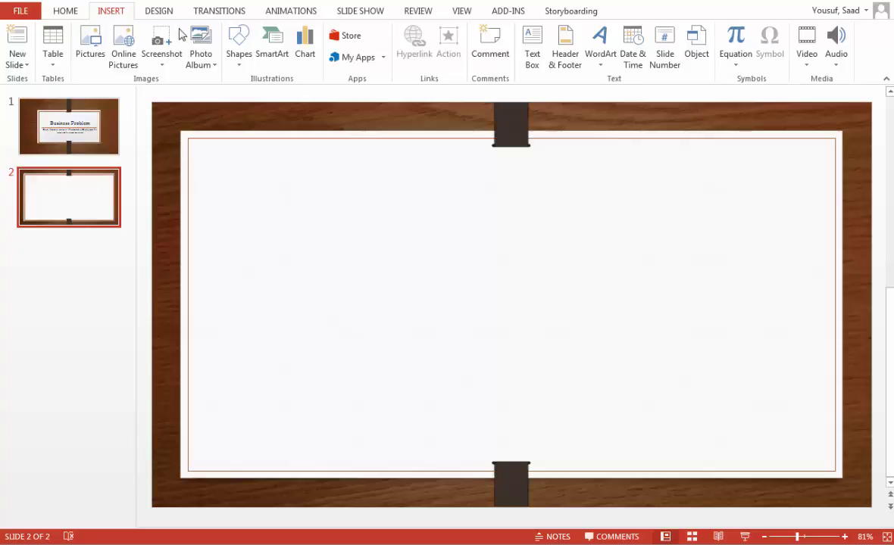
left_click(239, 66)
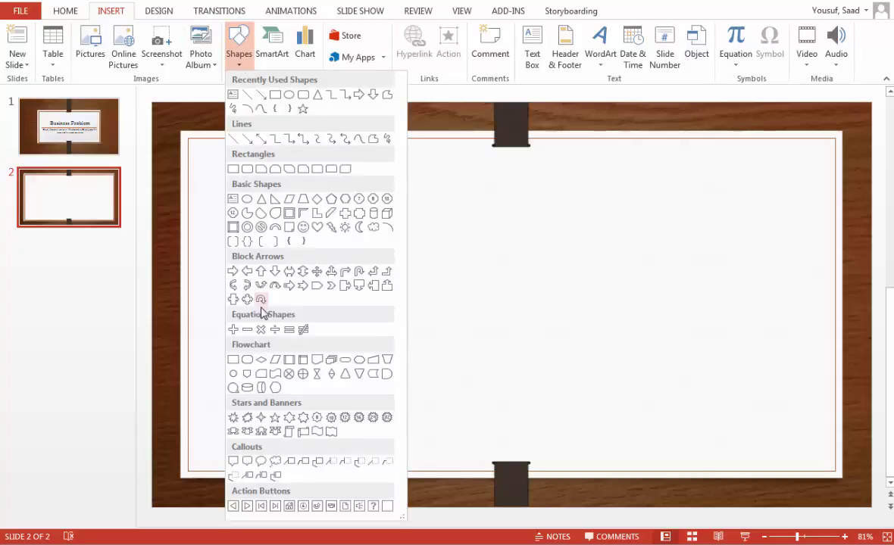
left_click(247, 359)
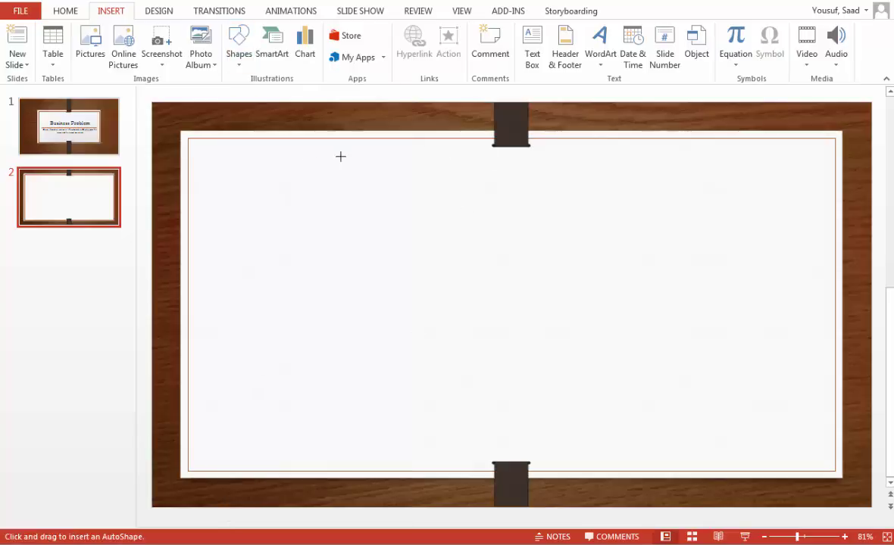
left_click_drag(253, 150, 348, 177)
type("START")
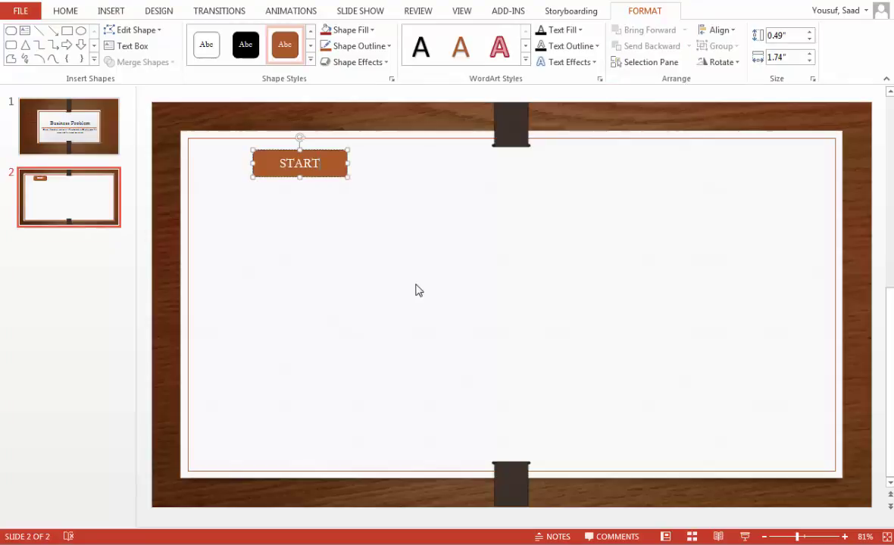
left_click(339, 231)
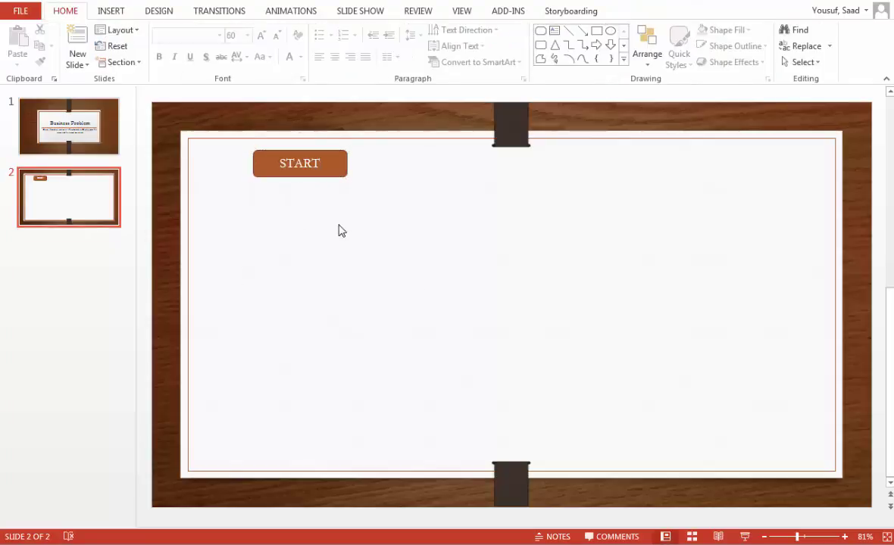
Step: Draw a Flowchart: Data parallelogram below START and nudge it slightly down and left
left_click(112, 17)
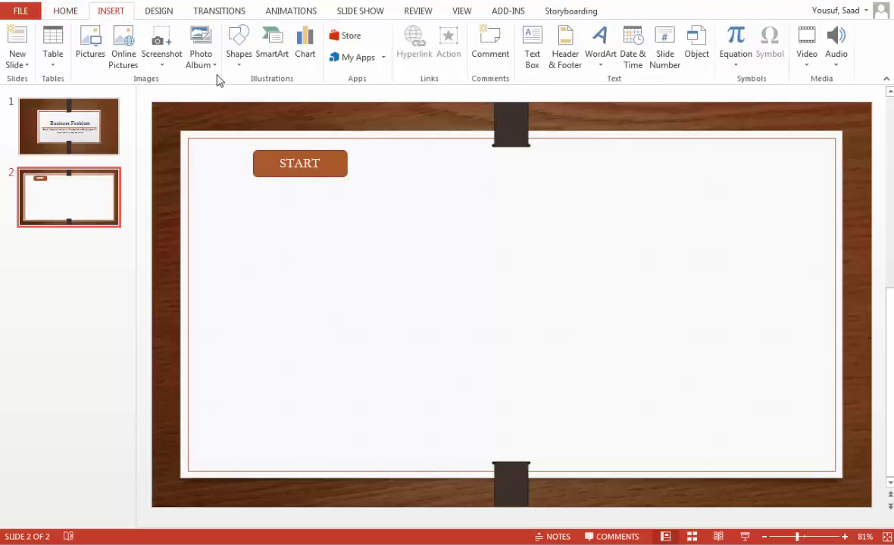
left_click(236, 57)
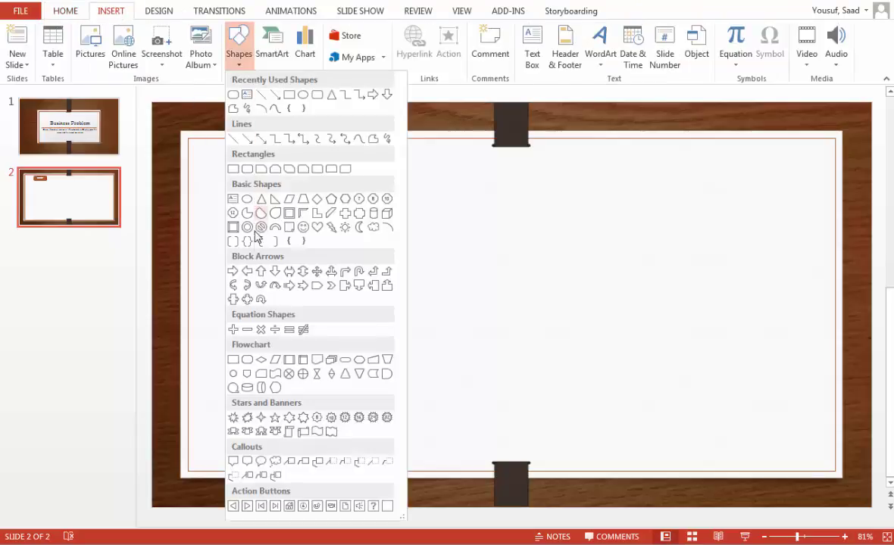
left_click(248, 331)
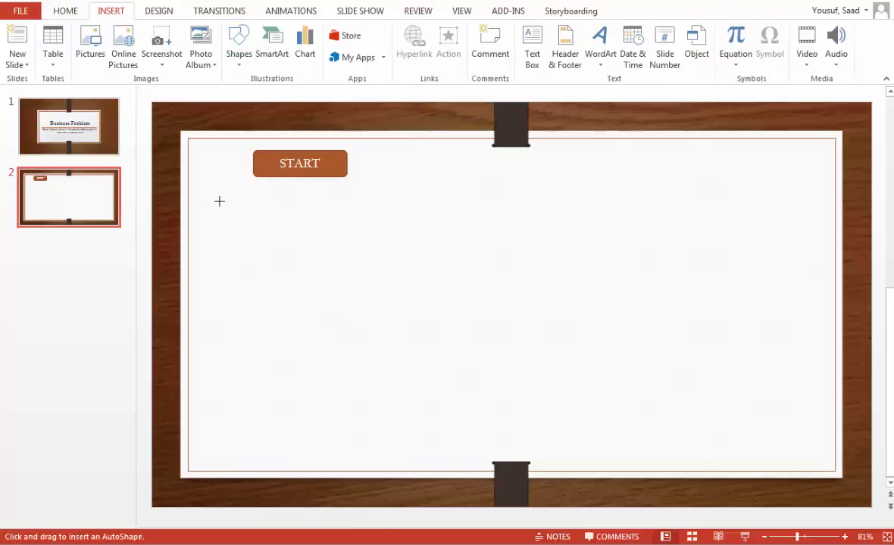
left_click_drag(212, 196, 411, 241)
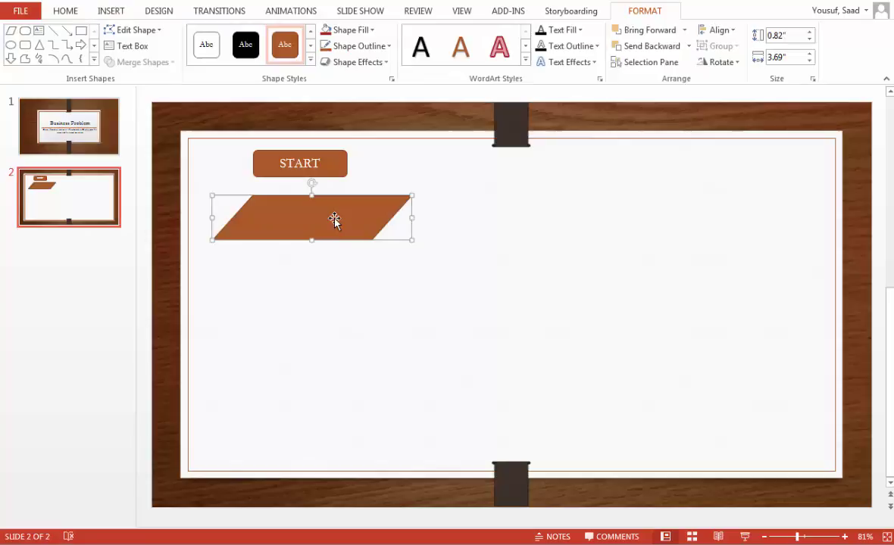
left_click_drag(334, 220, 323, 229)
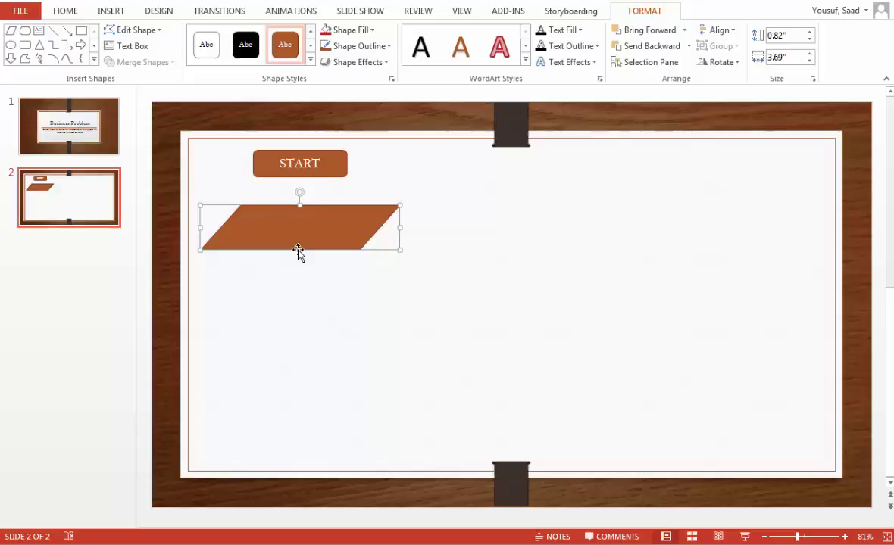
Step: Duplicate the parallelogram and align the copy directly beneath the original
key("ctrl+d")
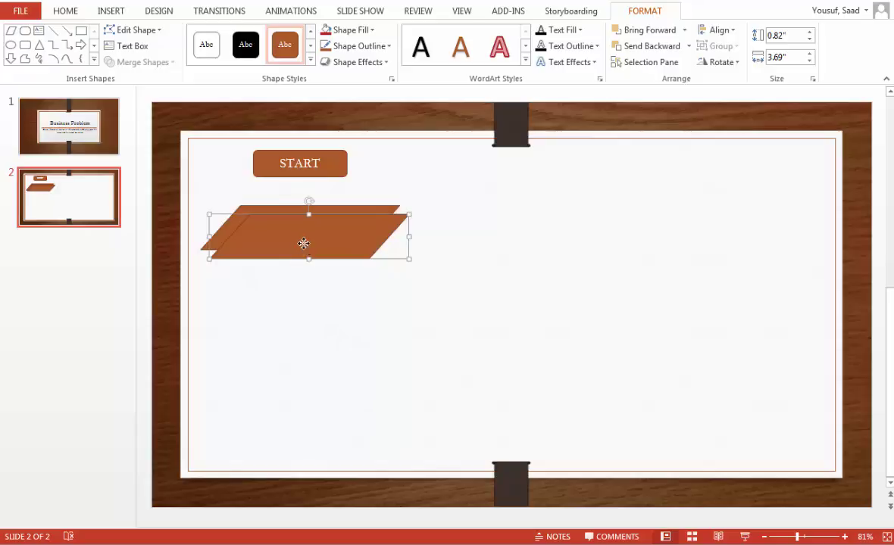
left_click_drag(301, 243, 306, 234)
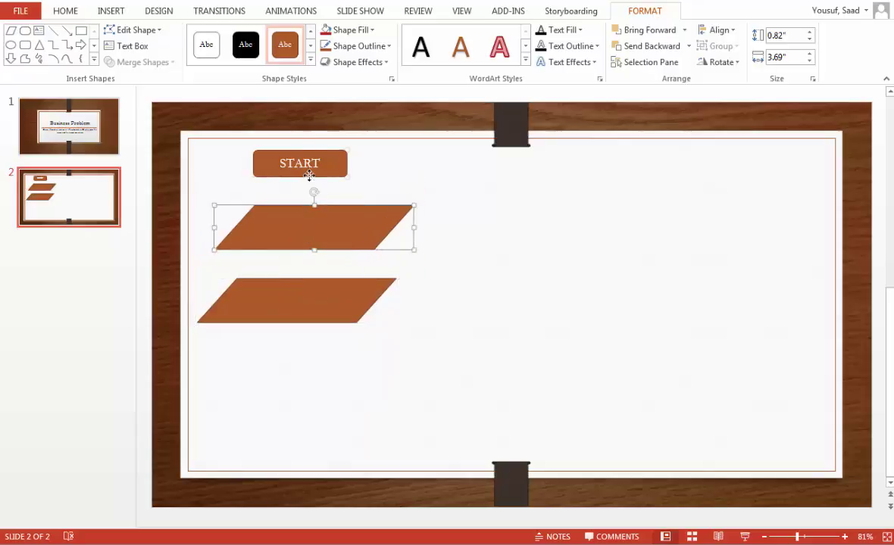
left_click_drag(282, 163, 304, 163)
left_click_drag(319, 324, 332, 328)
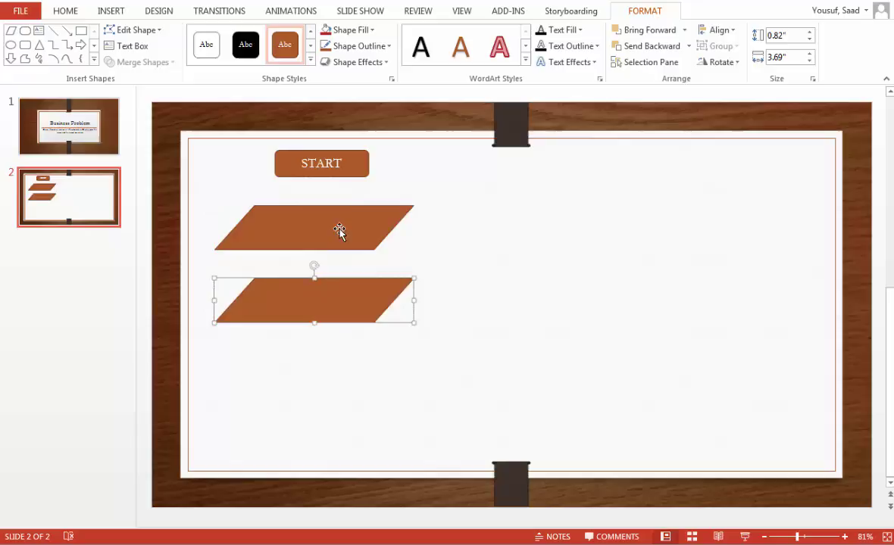
Step: Copy the START box below the parallelograms and relabel the copy STOP
left_click(325, 165)
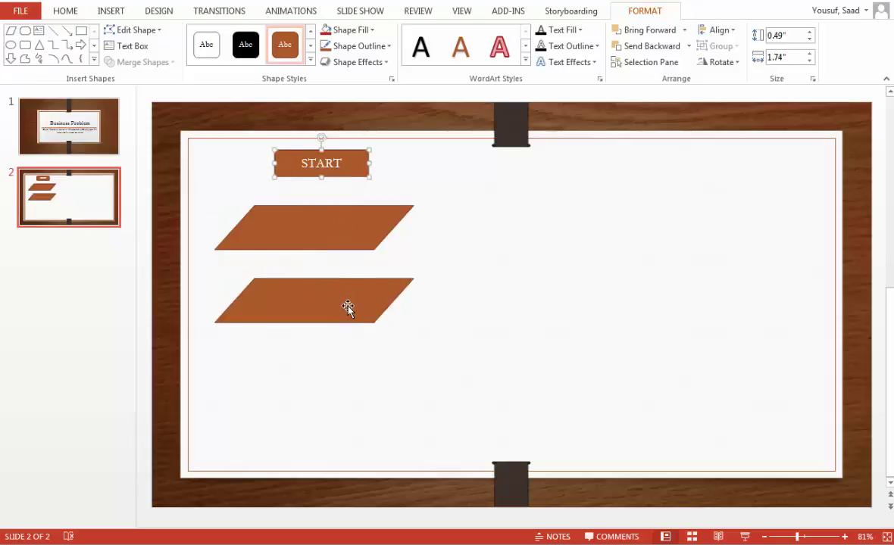
left_click_drag(359, 175, 354, 371)
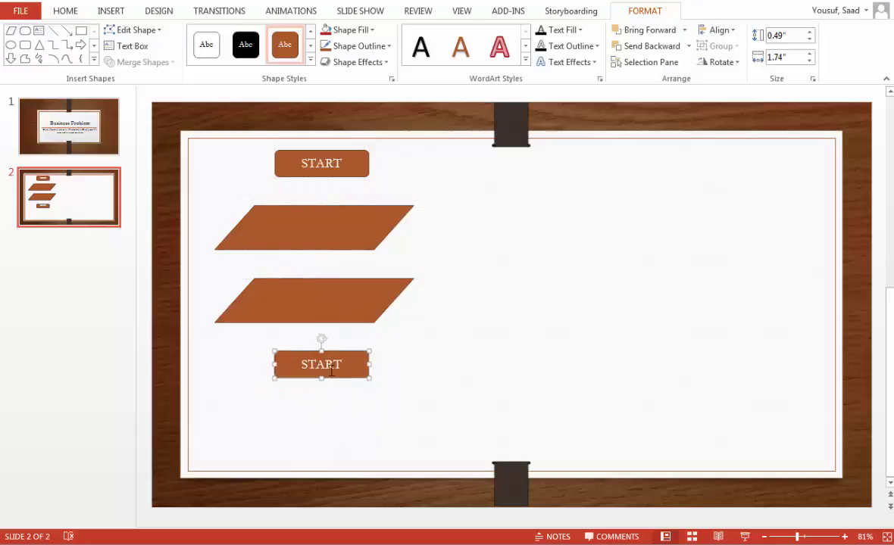
left_click(355, 369)
double_click(354, 368)
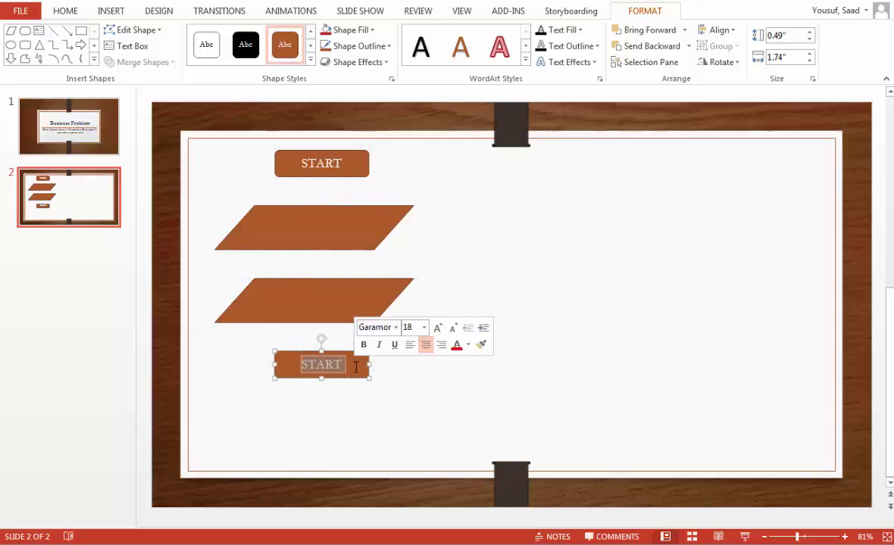
type("stop")
key("BackSpace")
key("BackSpace")
key("BackSpace")
key("BackSpace")
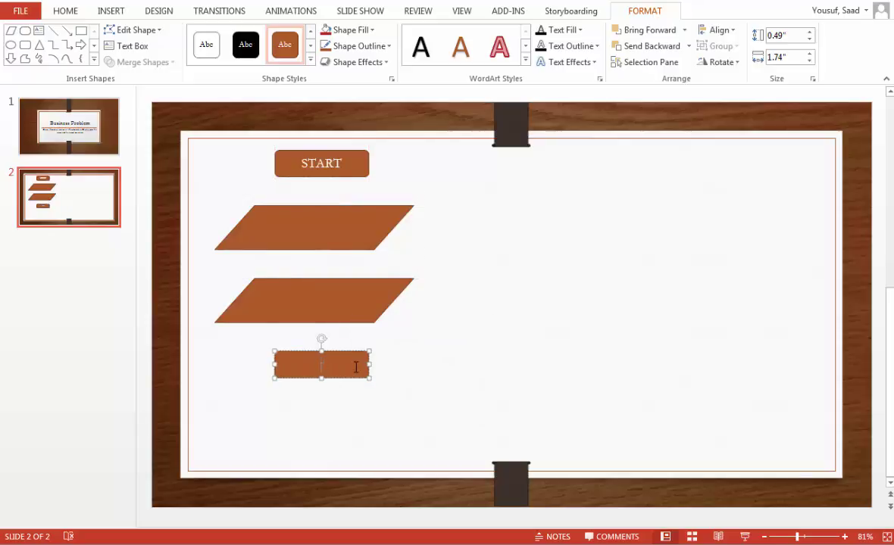
type("STOP")
left_click(337, 233)
Step: Type the person's first name in the top parallelogram and last name in the second
left_click(337, 299)
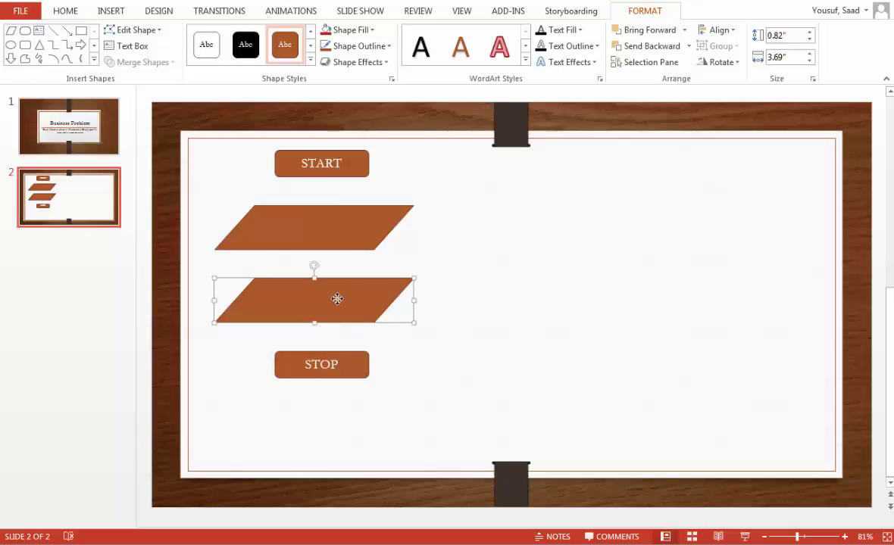
left_click(332, 221)
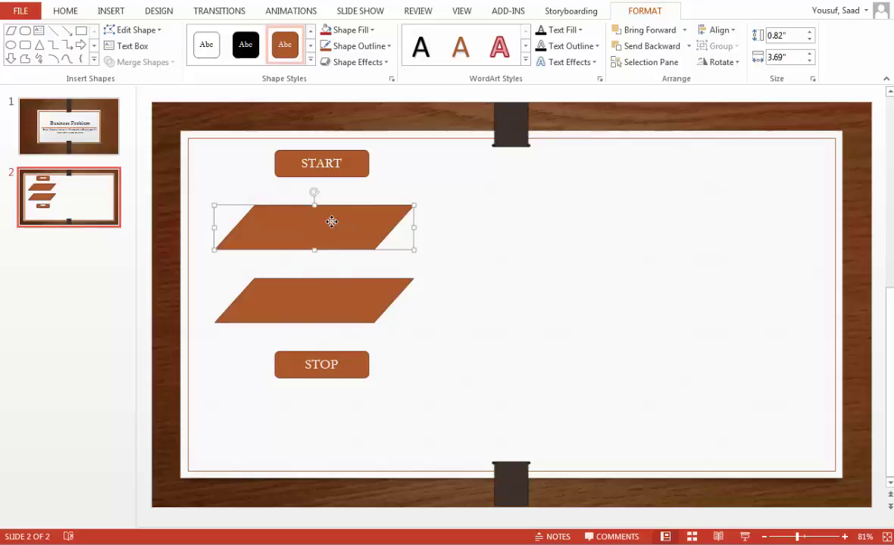
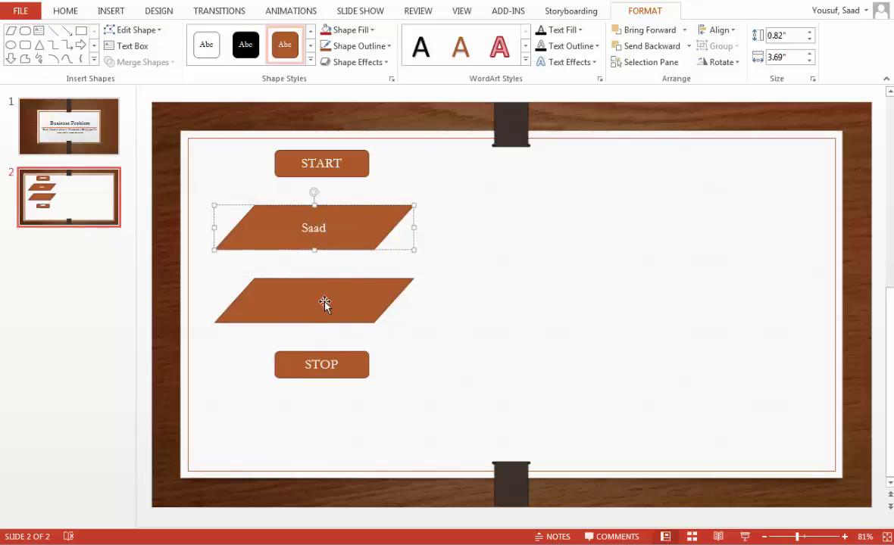
left_click(324, 301)
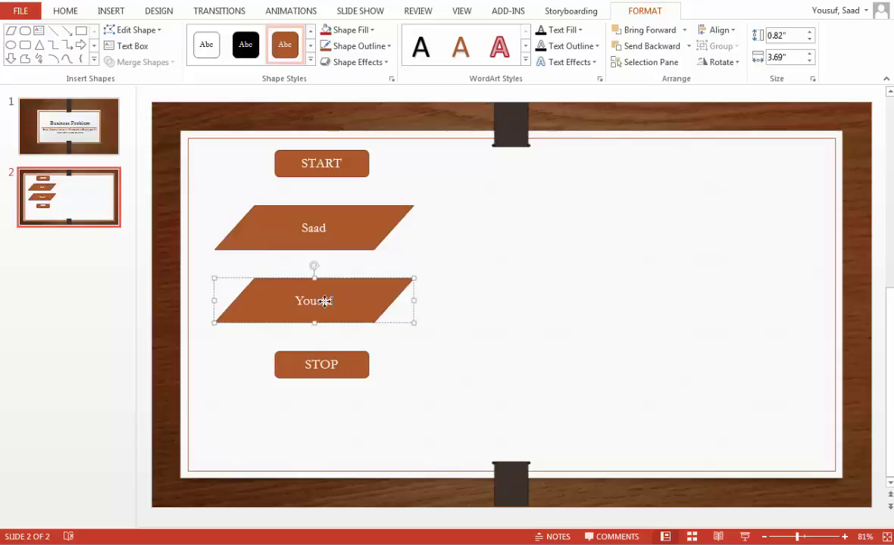
Step: Wrap both names in quotation marks
left_click(307, 225)
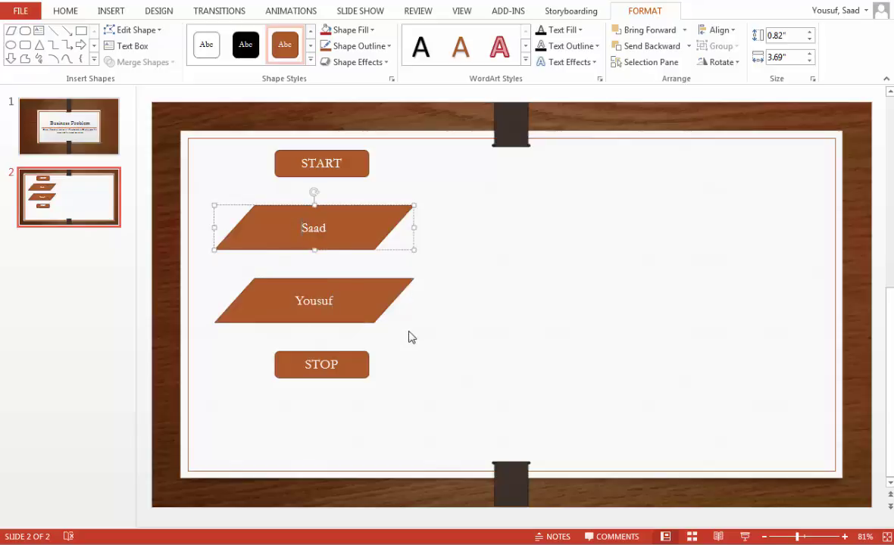
type("\"")
key("End")
type("\"")
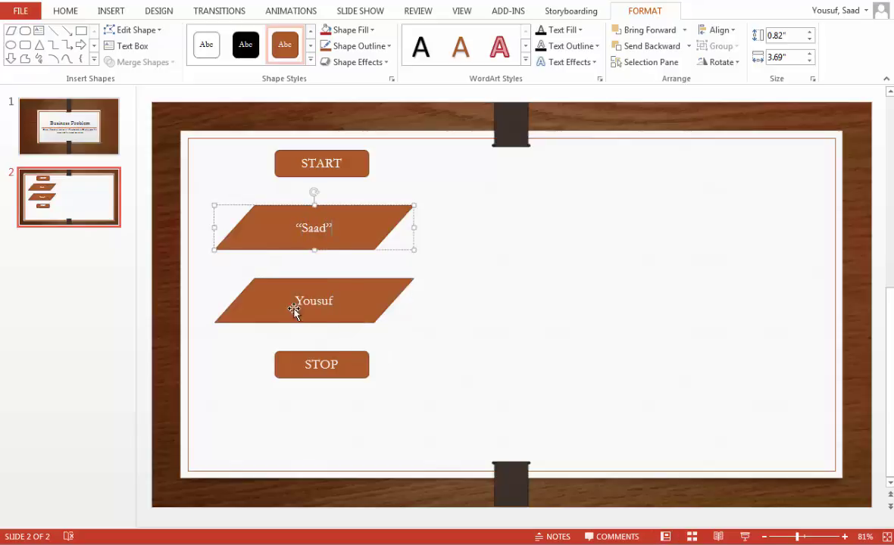
left_click(296, 301)
type("\"")
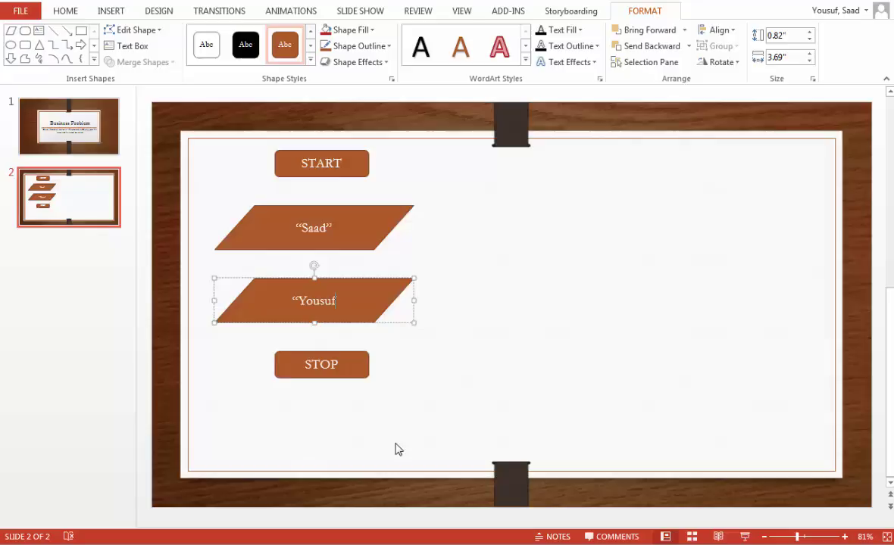
key("End")
type("\"")
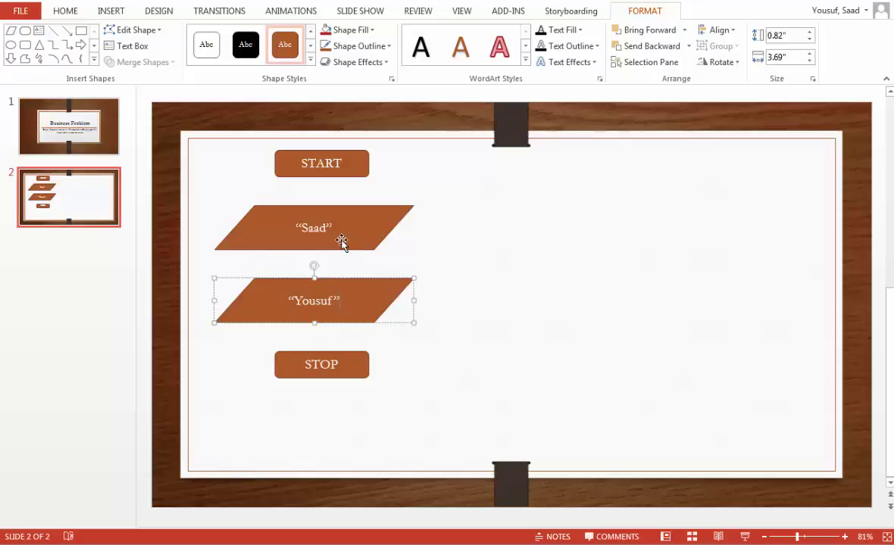
Step: Prefix the names with 'First name:' and 'Last name:' in the two parallelograms
left_click(302, 229)
type("Fir")
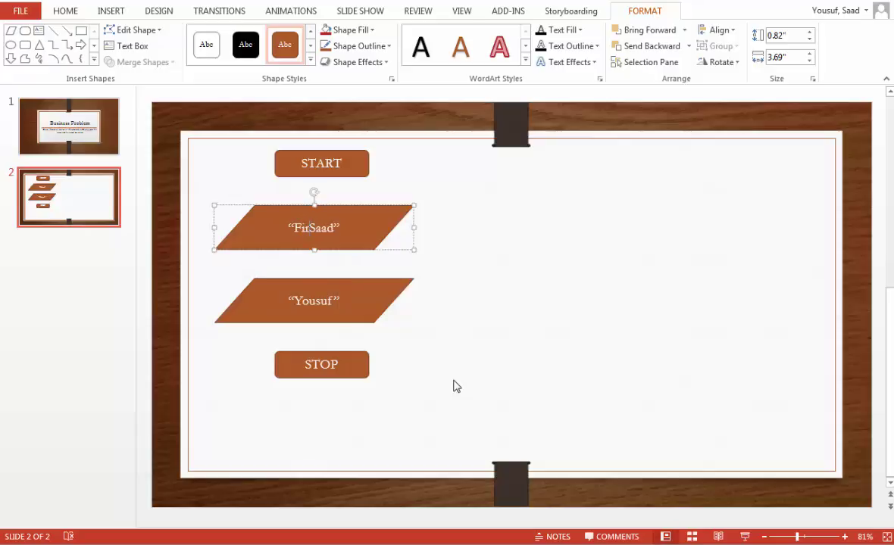
type("st name:")
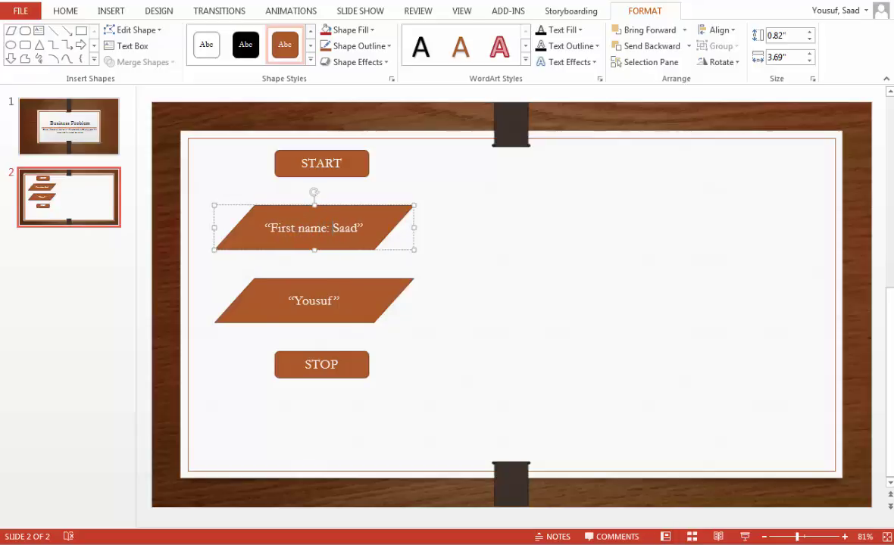
left_click(277, 277)
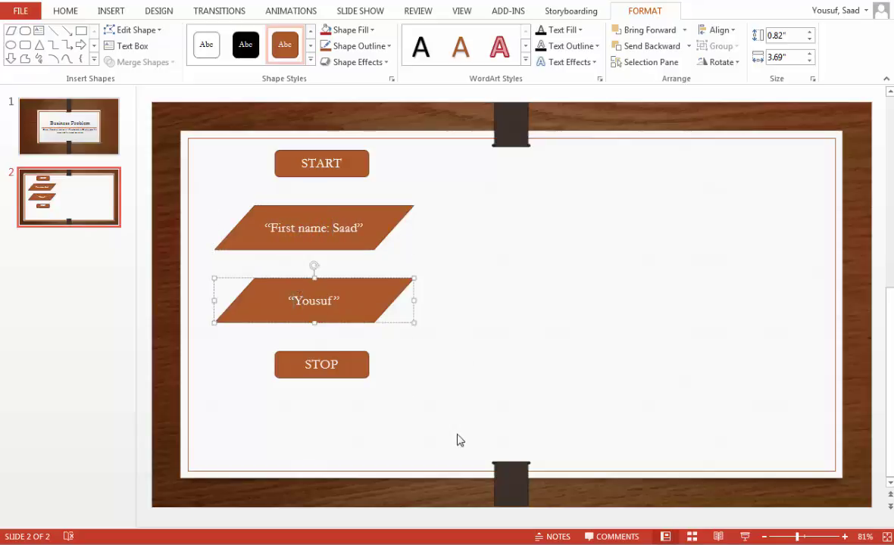
type("Last name:")
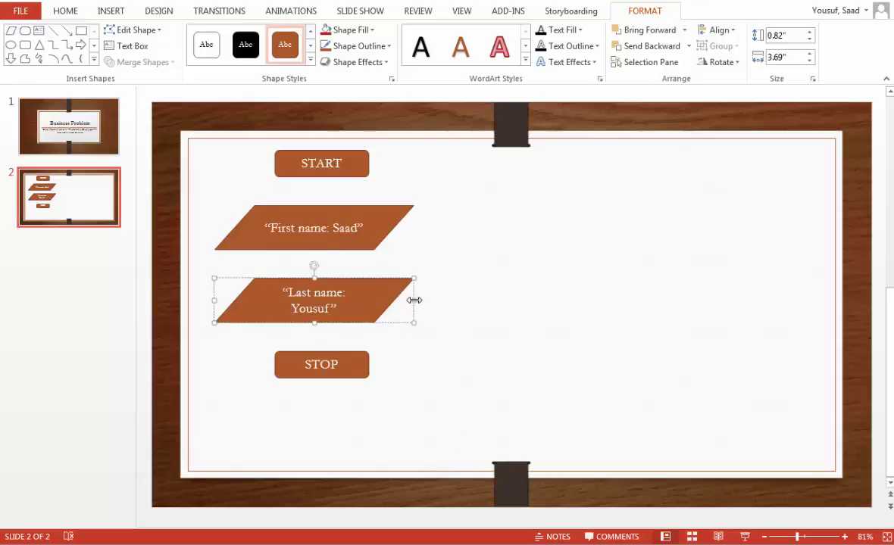
Step: Widen both parallelograms so their labels fit on one line
left_click_drag(414, 301, 422, 300)
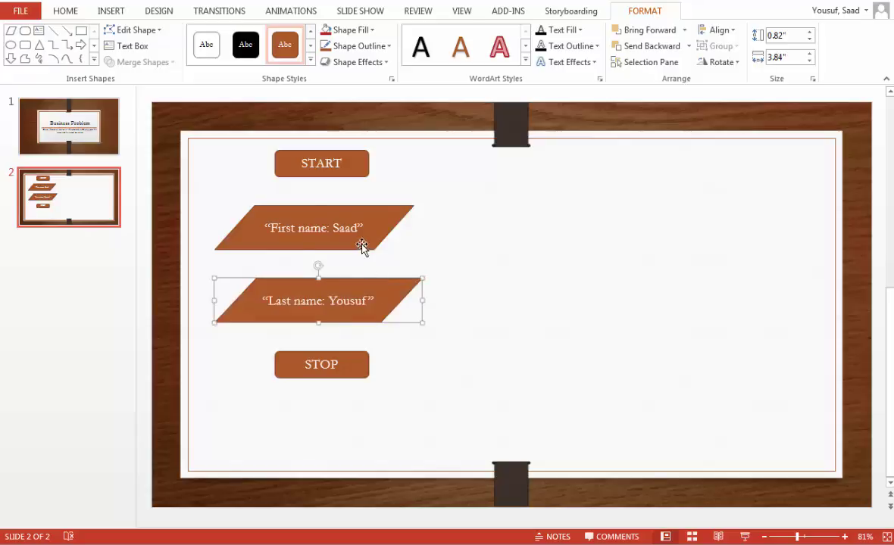
left_click(367, 242)
left_click_drag(413, 225, 423, 224)
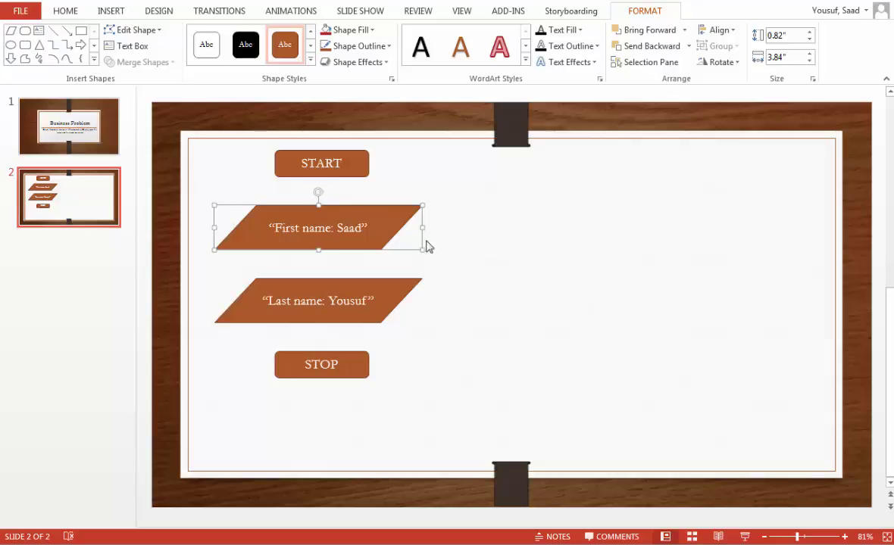
Step: Add 'DISPLAY' at the start of both parallelogram labels
left_click(274, 226)
type("DISPLAY")
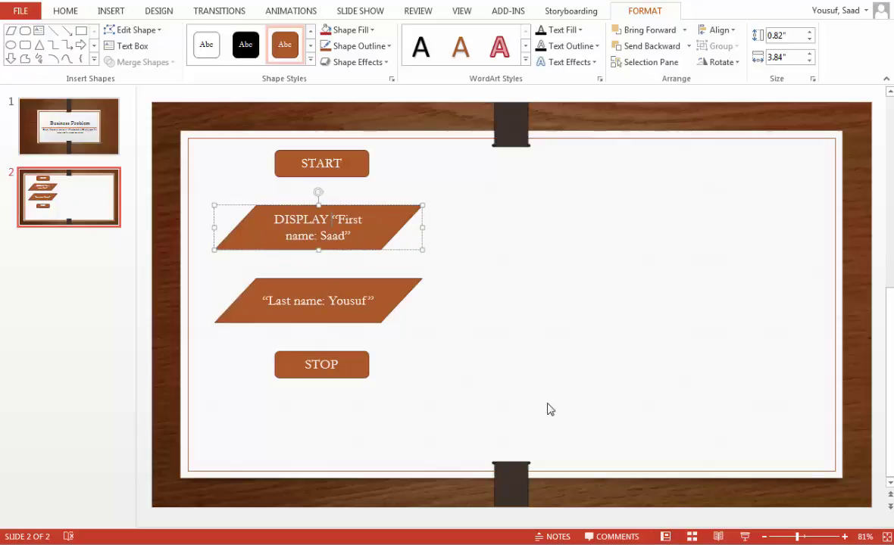
left_click(260, 300)
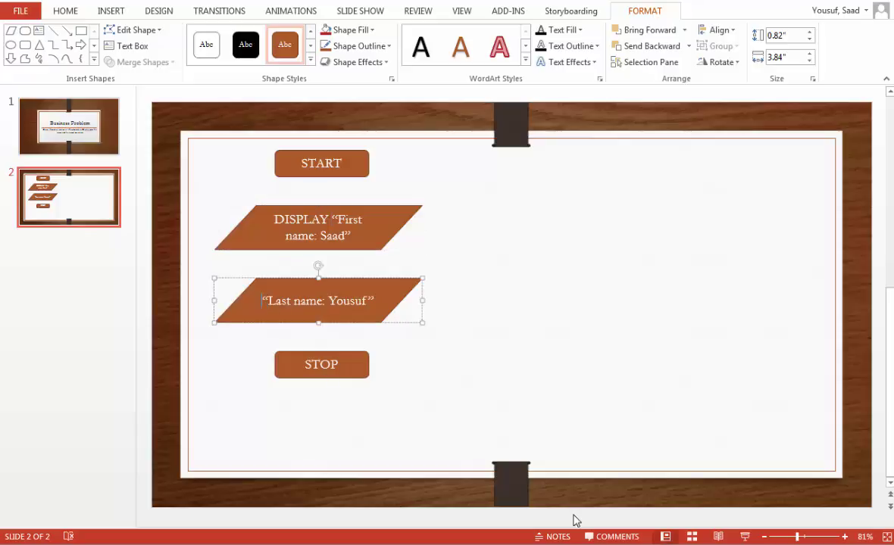
type("DISPLAY")
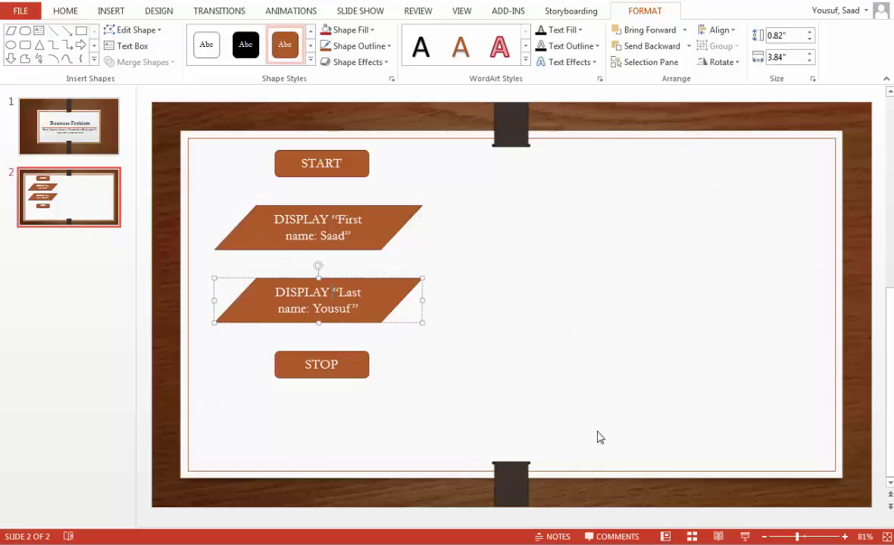
Step: Widen both DISPLAY parallelograms so each label fits on one line
left_click(371, 220)
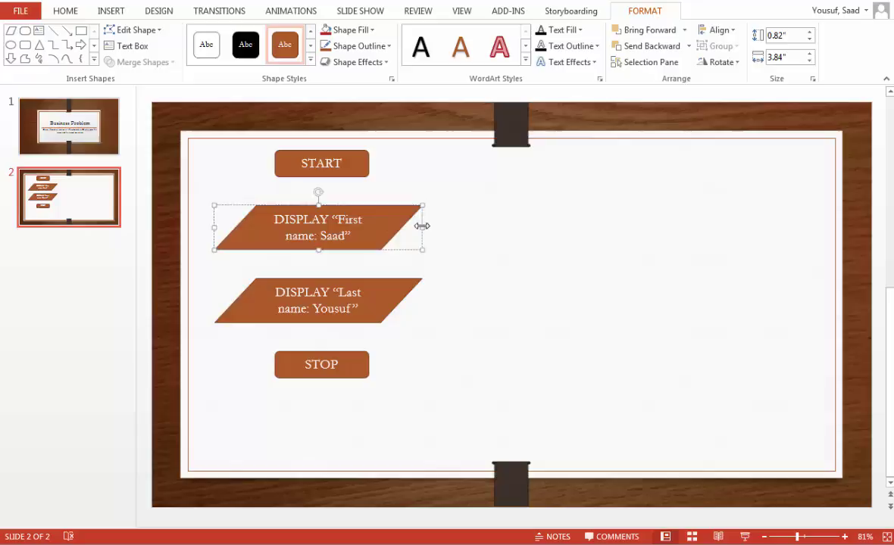
left_click_drag(421, 226, 494, 225)
left_click(390, 307)
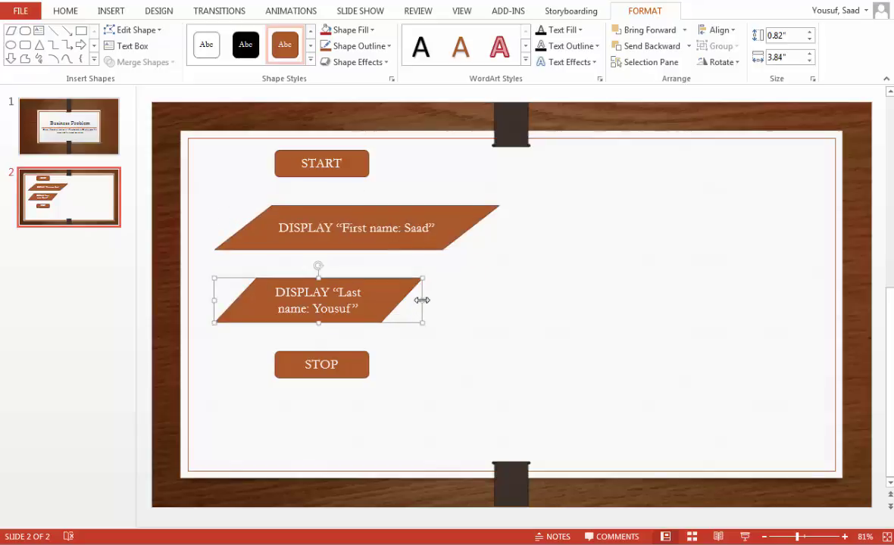
left_click_drag(422, 300, 517, 291)
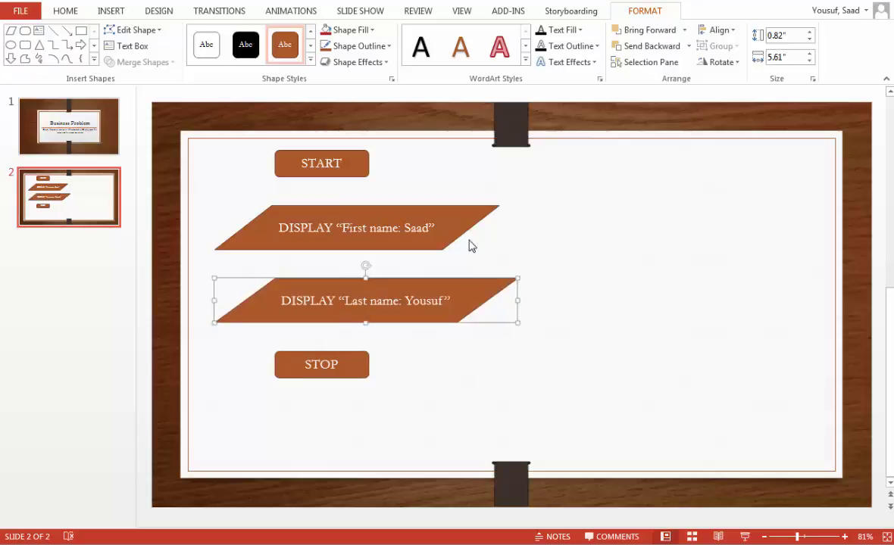
Step: Realign the first parallelogram, then centre START above it and move STOP under START
left_click(467, 237)
left_click_drag(451, 223, 475, 221)
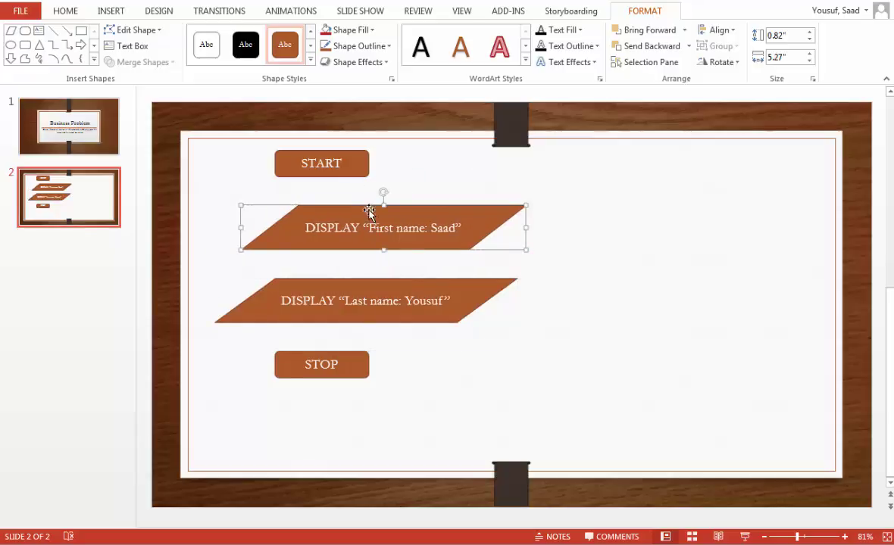
left_click_drag(369, 203, 362, 206)
left_click_drag(356, 173, 418, 180)
left_click_drag(343, 356, 391, 349)
Step: Draw an arrow from the bottom of START down to the first DISPLAY parallelogram
left_click(457, 390)
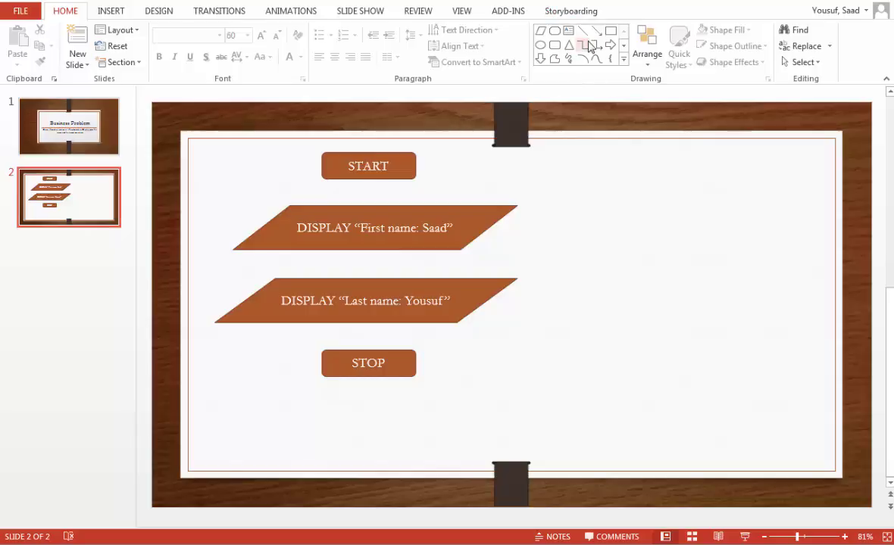
left_click(112, 17)
left_click(239, 56)
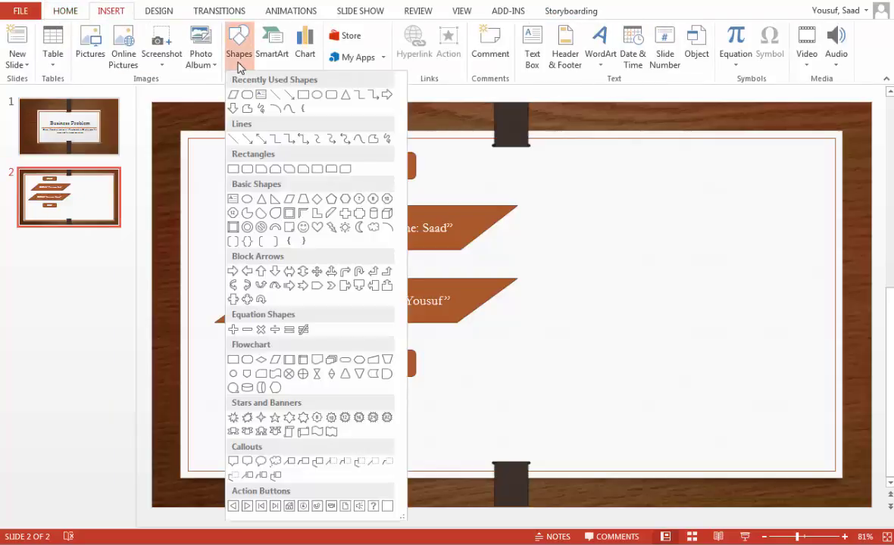
left_click(63, 16)
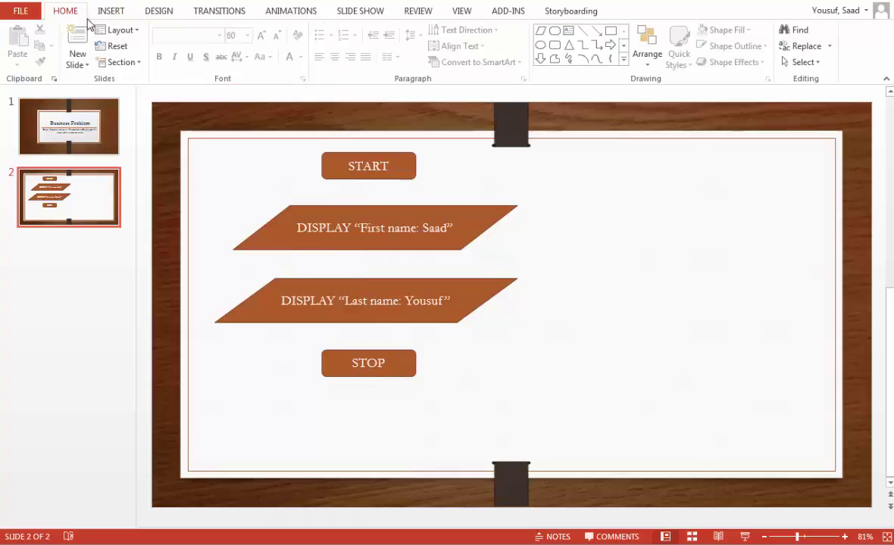
left_click(595, 33)
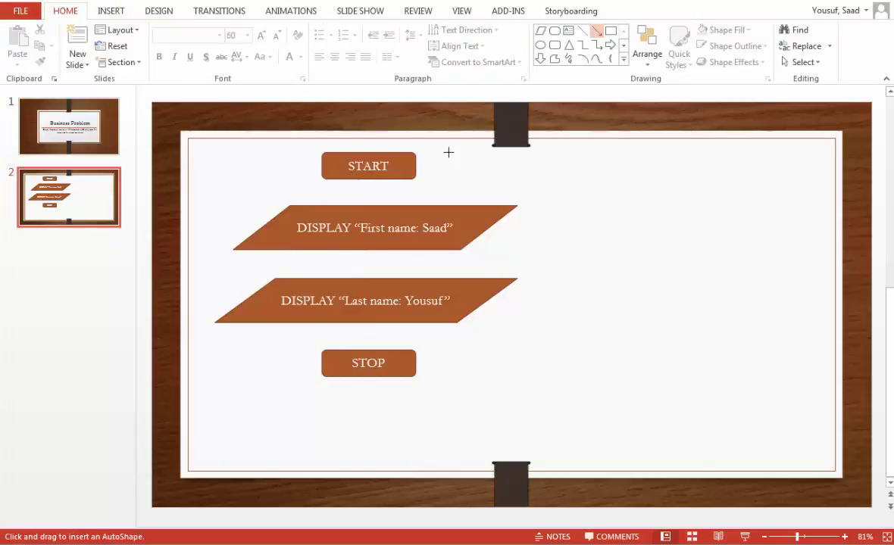
left_click_drag(367, 180, 369, 205)
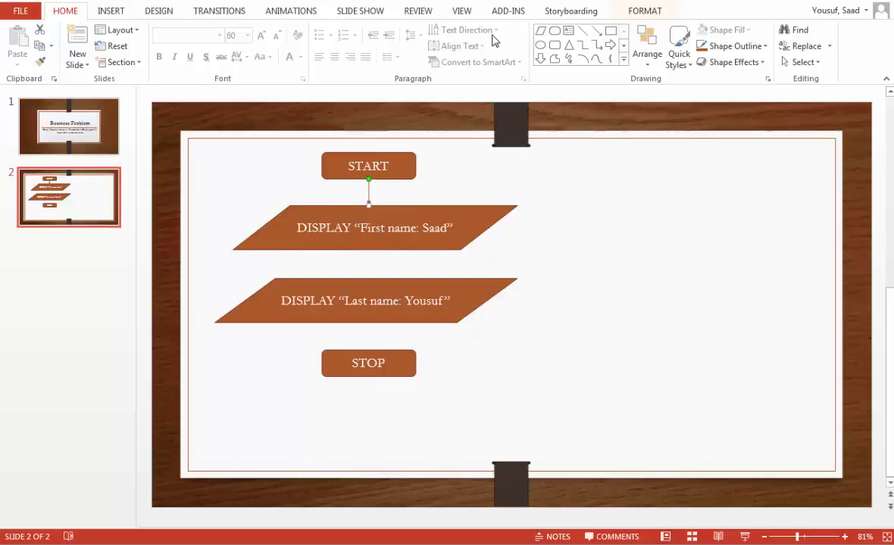
Step: Set the first arrow's outline weight to 3 pt
left_click(640, 14)
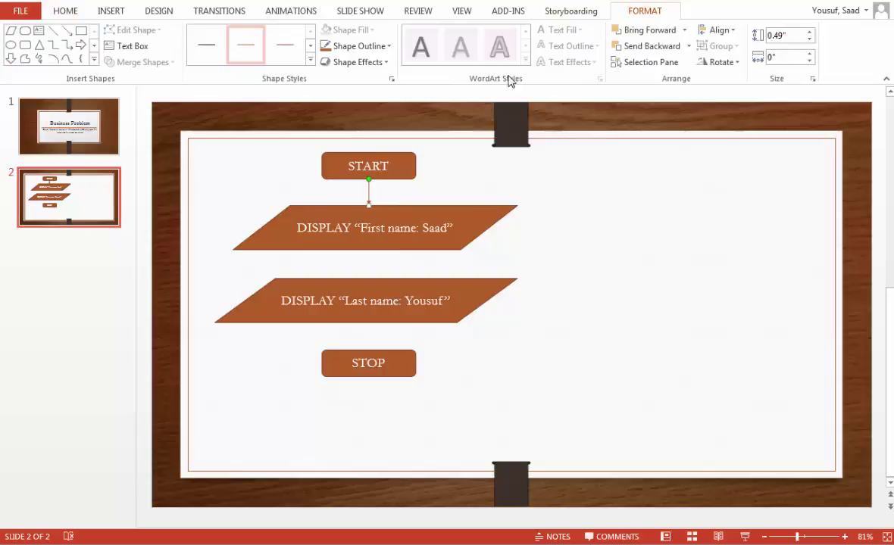
left_click(353, 47)
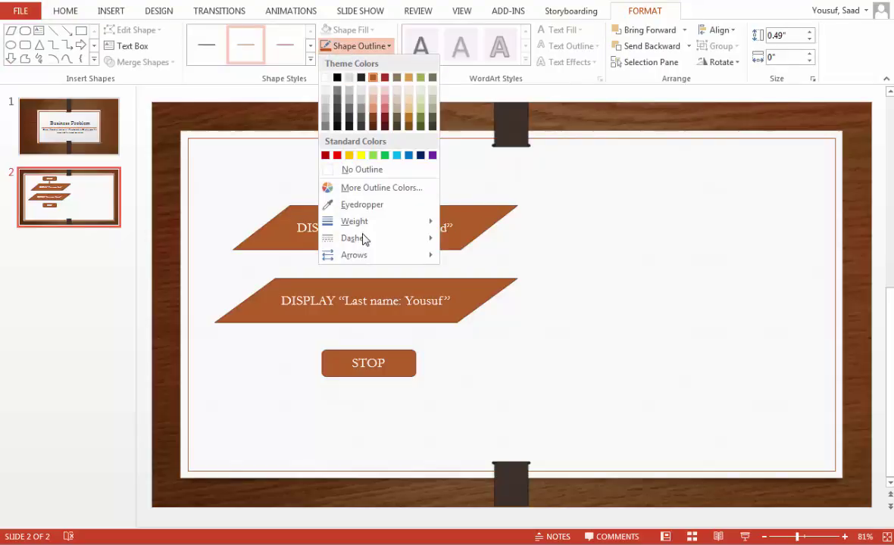
mouse_move(364, 227)
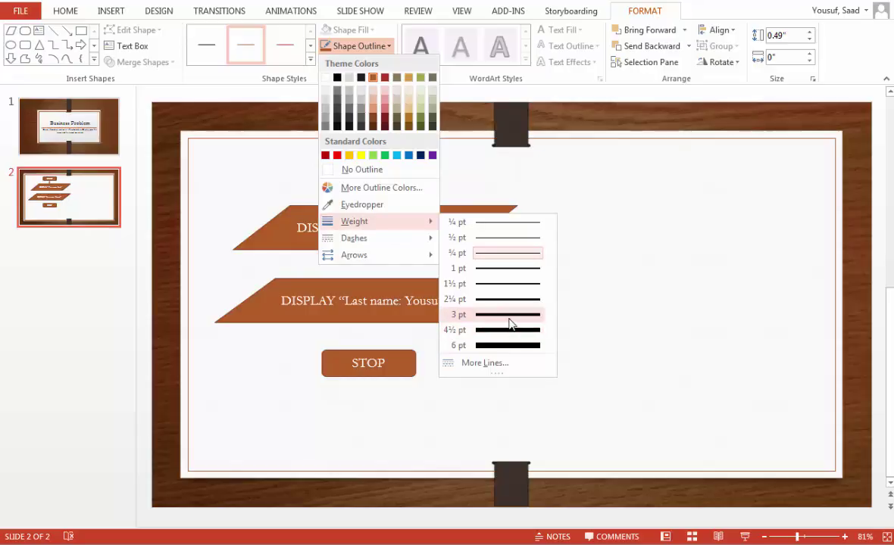
left_click(509, 315)
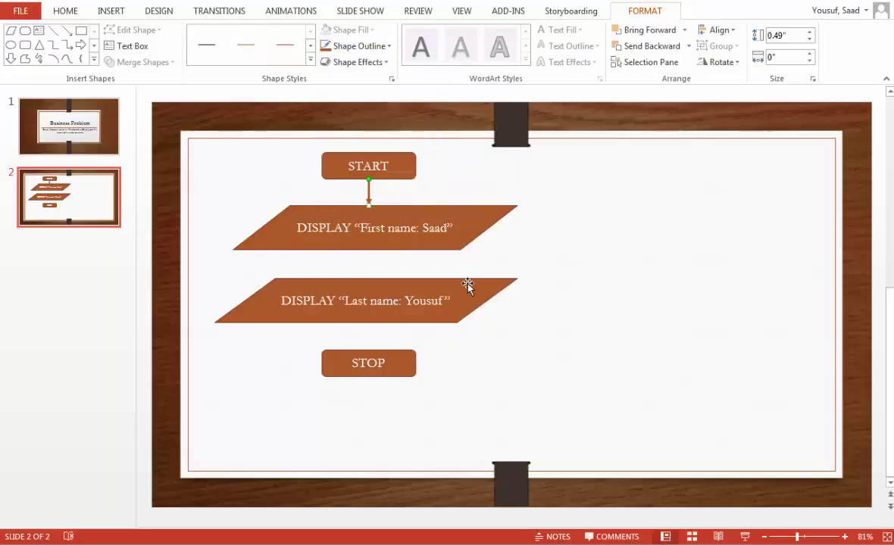
key("Escape")
Step: Draw arrows from the first DISPLAY shape to the second and from the second to STOP
left_click_drag(368, 251, 368, 279)
left_click_drag(368, 324, 368, 350)
key("Escape")
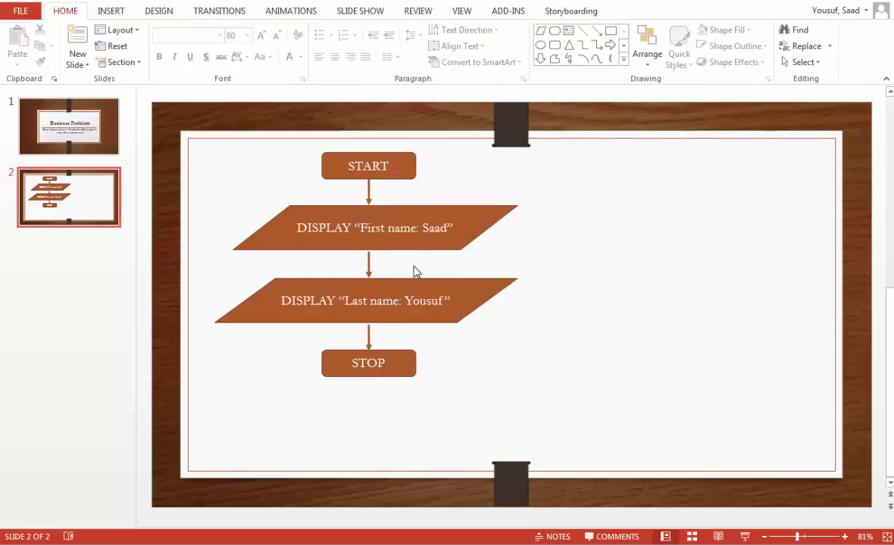